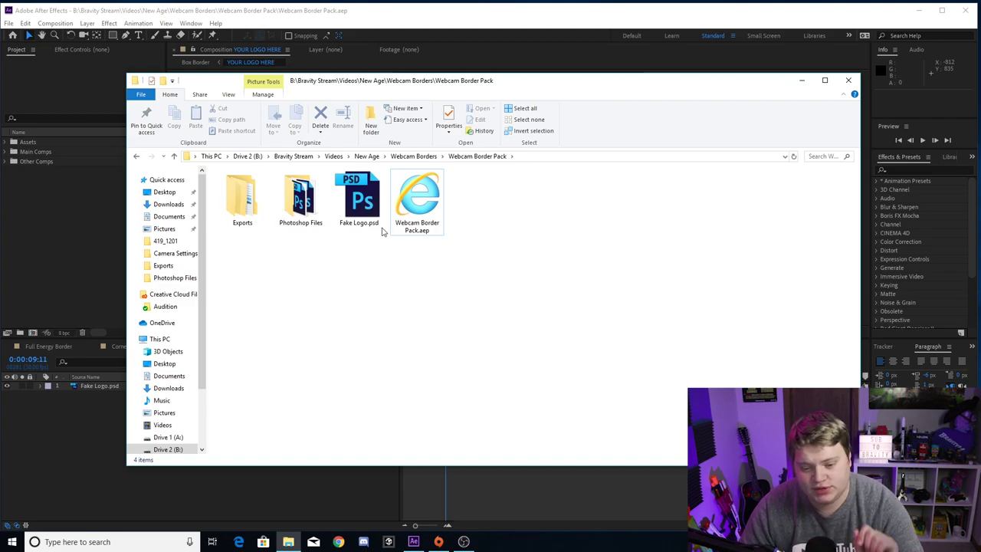
# Look over the project files and the five border PSDs in Photoshop Files, then go back up
pyautogui.click(418, 201)
pyautogui.click(407, 317)
pyautogui.click(358, 192)
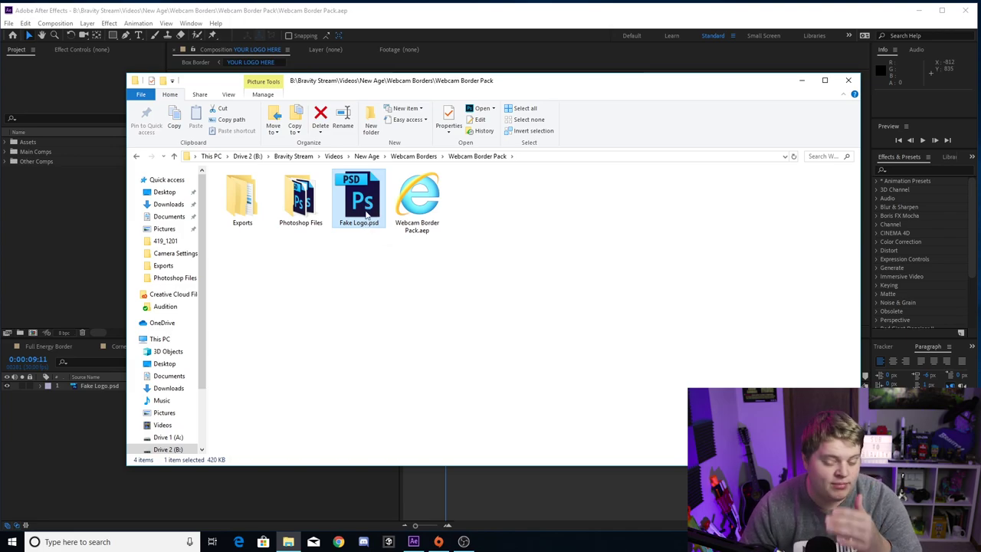
pyautogui.doubleClick(300, 198)
pyautogui.moveTo(246, 285); pyautogui.dragTo(491, 222)
pyautogui.moveTo(460, 300); pyautogui.dragTo(253, 226)
pyautogui.moveTo(215, 299); pyautogui.dragTo(488, 284)
pyautogui.click(488, 285)
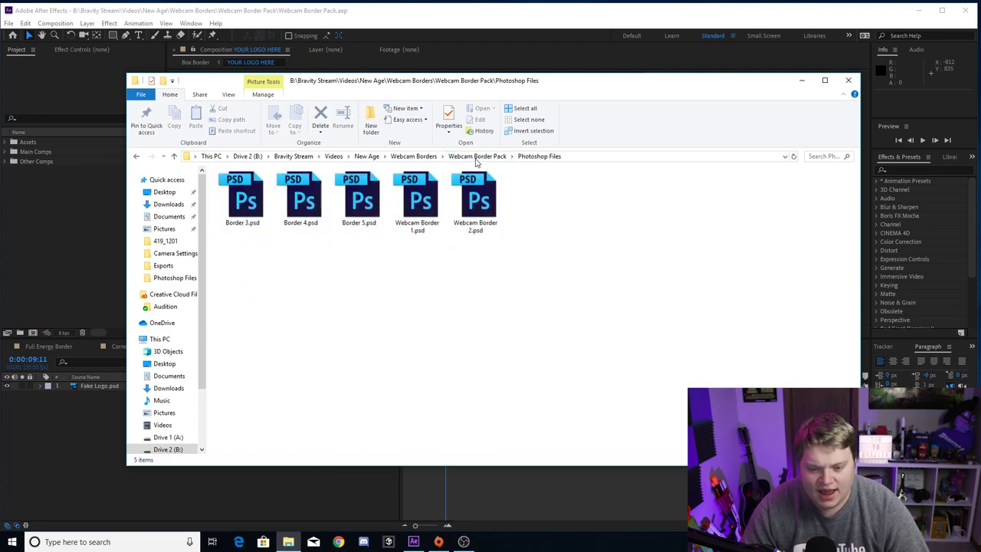
pyautogui.click(476, 158)
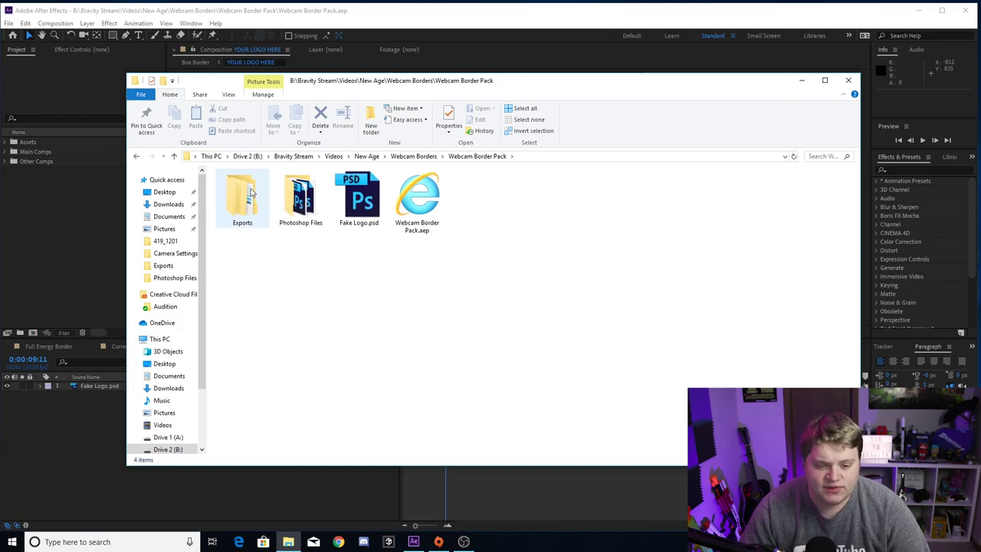
# Open Exports > Animated and select through the eight animated border videos
pyautogui.doubleClick(244, 192)
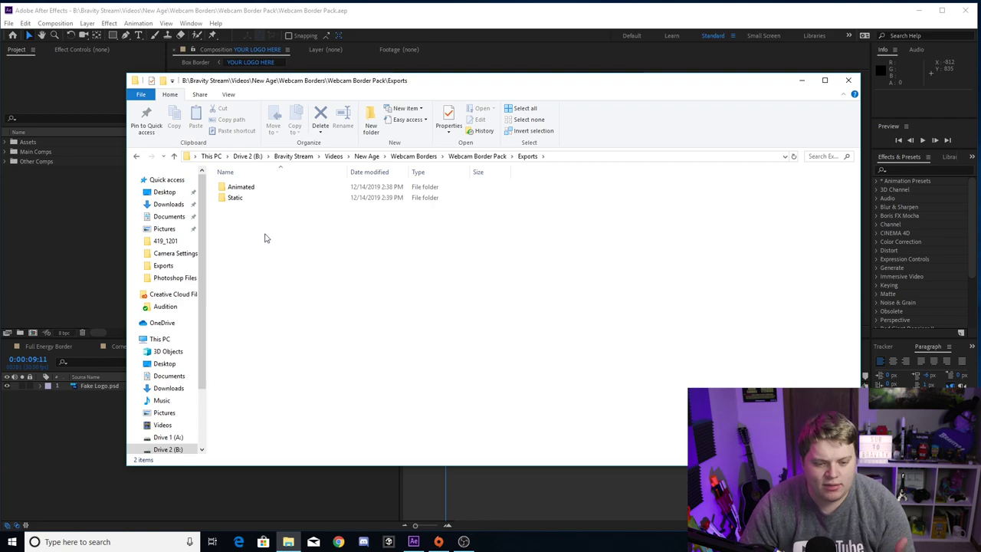
pyautogui.doubleClick(242, 187)
pyautogui.moveTo(242, 285); pyautogui.dragTo(677, 214)
pyautogui.click(666, 289)
pyautogui.moveTo(666, 289); pyautogui.dragTo(222, 170)
pyautogui.click(276, 307)
pyautogui.moveTo(254, 300); pyautogui.dragTo(678, 188)
pyautogui.click(632, 293)
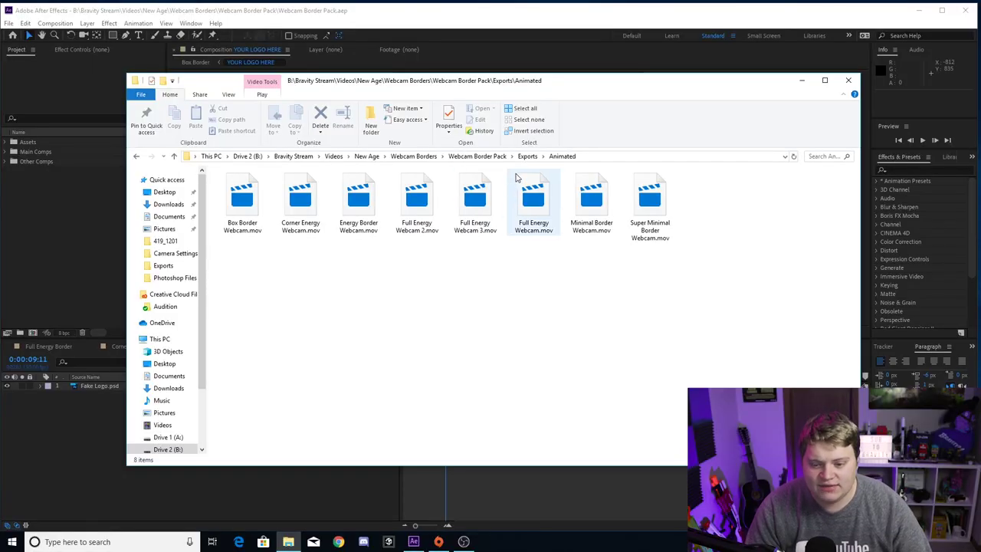
# Open Exports > Static and preview Minimal Border Static Gradient.png among the six PNG borders
pyautogui.click(527, 156)
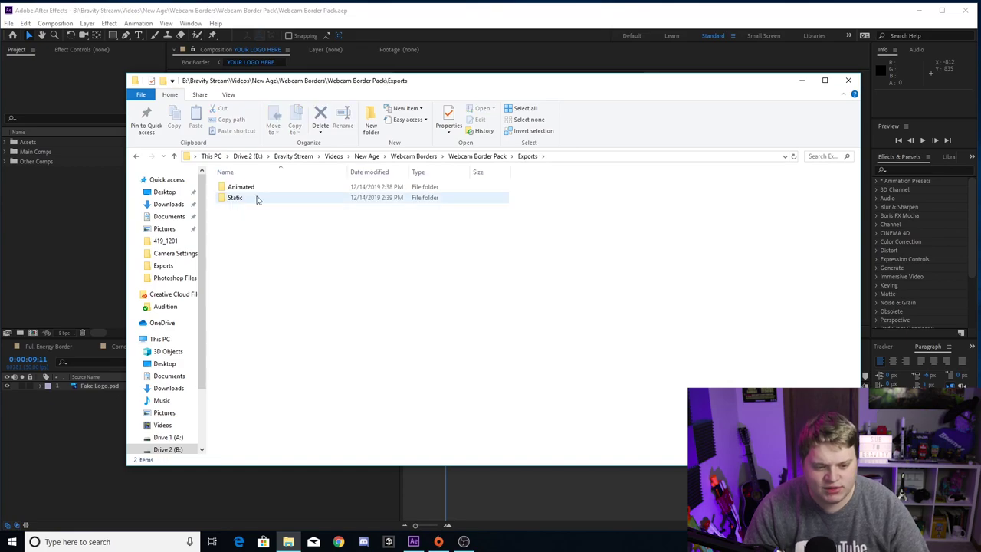
pyautogui.doubleClick(251, 201)
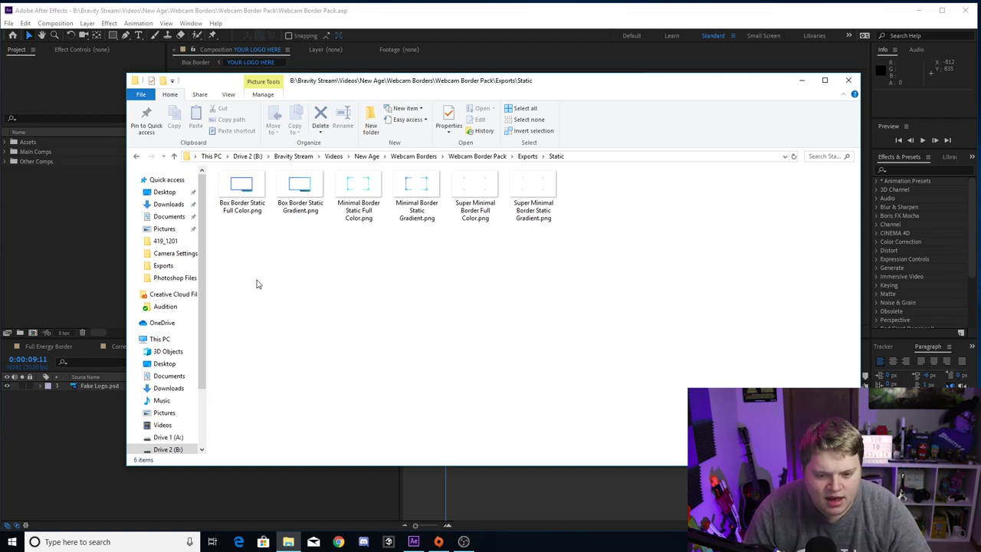
pyautogui.doubleClick(437, 198)
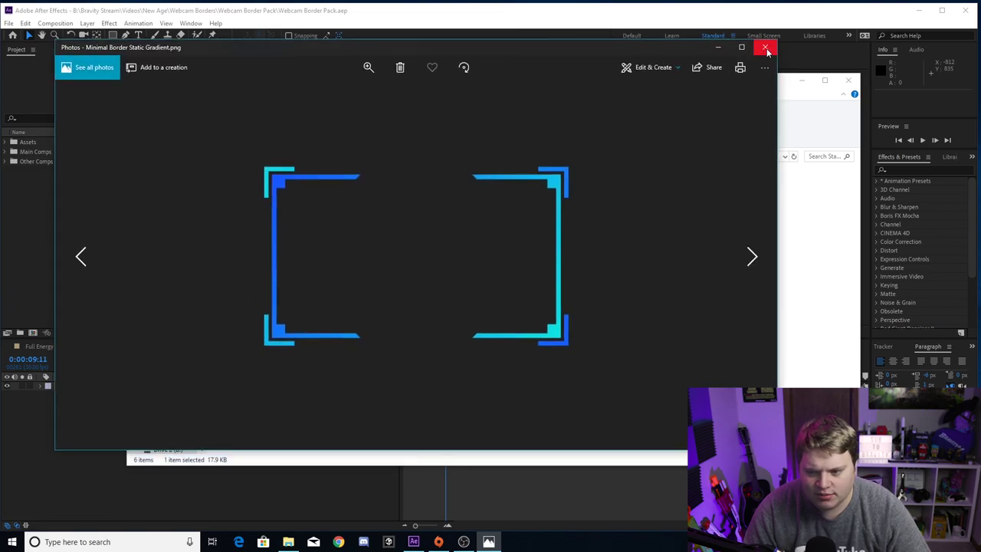
pyautogui.click(766, 48)
pyautogui.moveTo(555, 256); pyautogui.dragTo(260, 268)
pyautogui.click(259, 276)
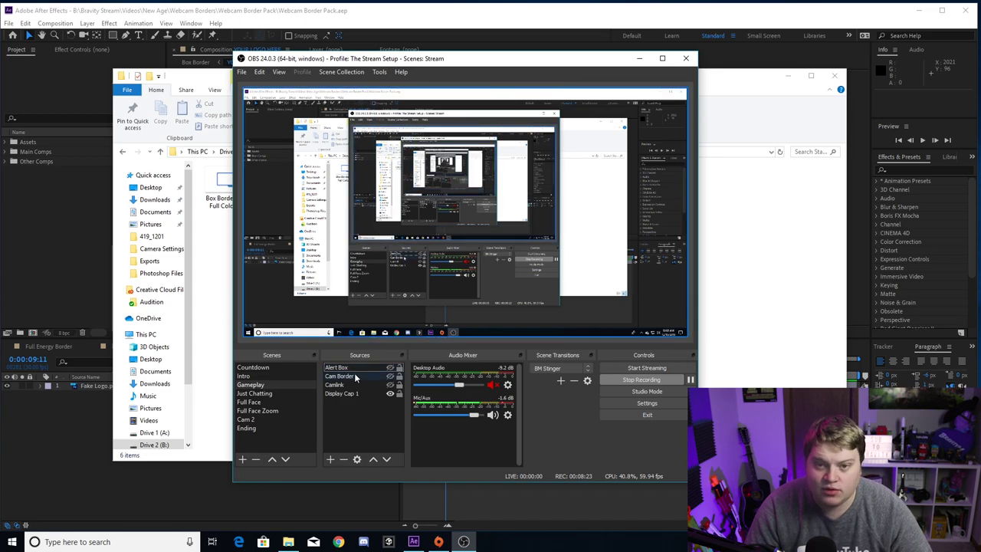
# Add an Image source named Image using Minimal Border Static Gradient.png
pyautogui.click(330, 459)
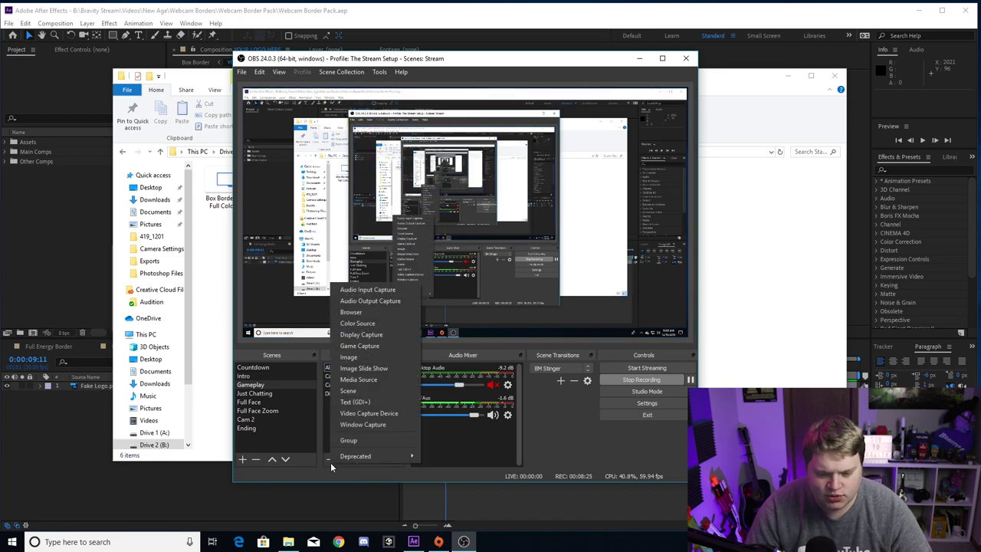
pyautogui.click(360, 359)
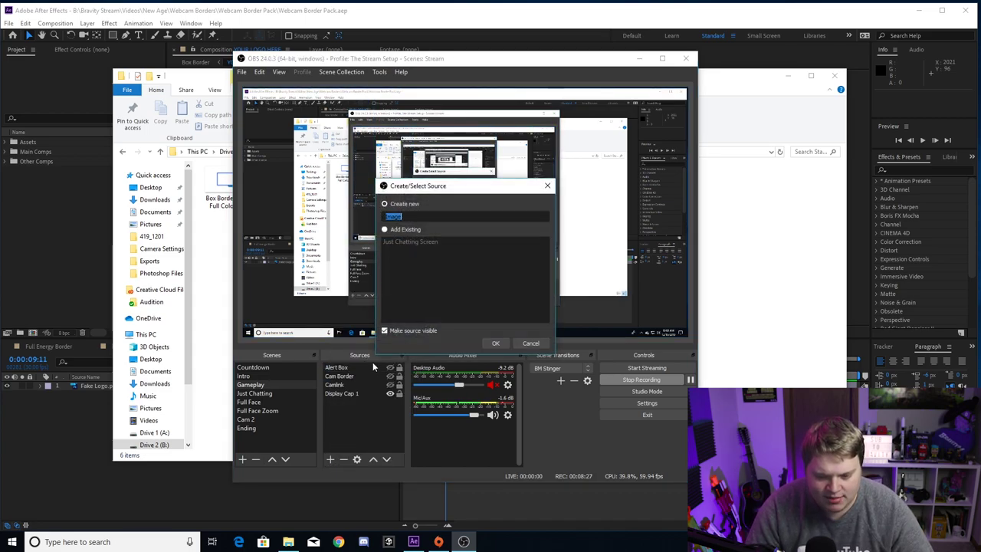
pyautogui.click(495, 342)
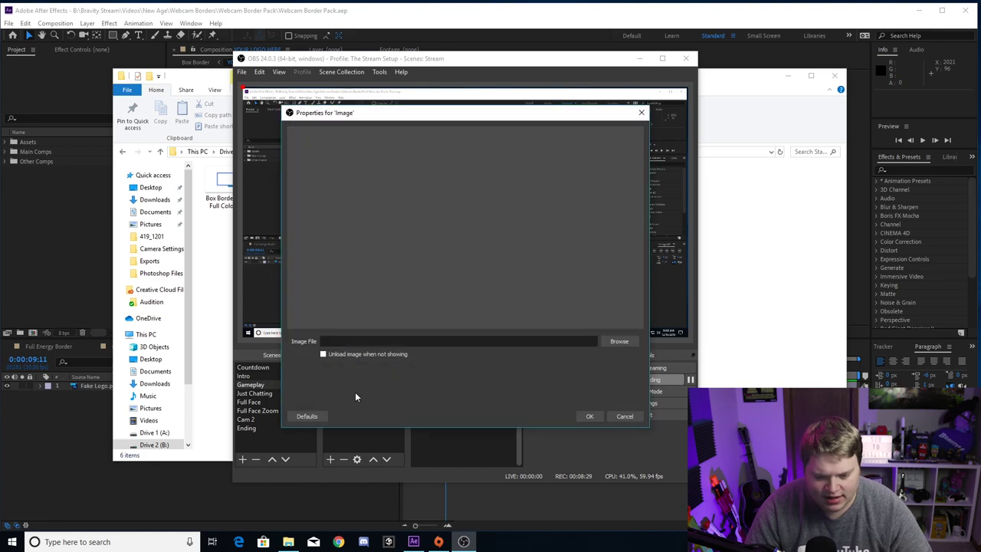
pyautogui.click(619, 342)
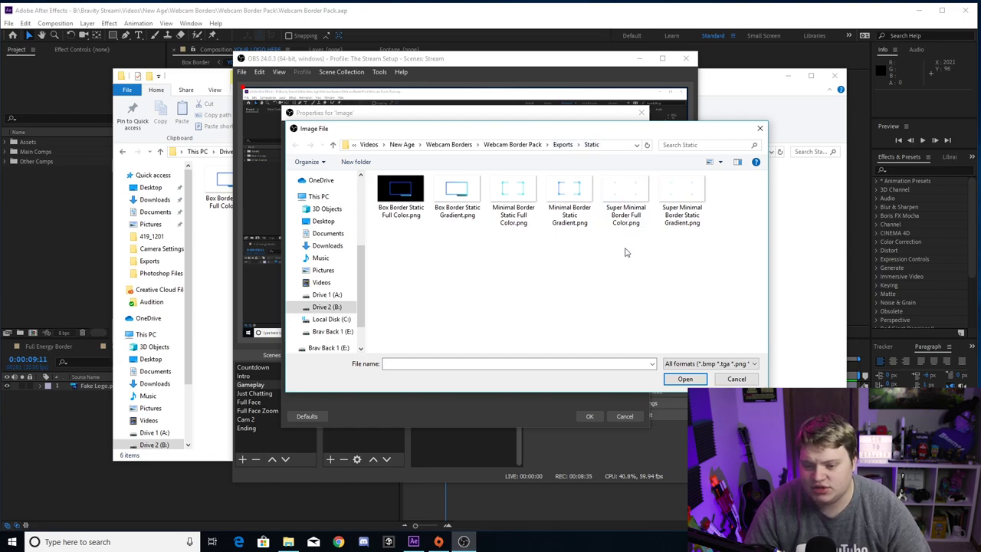
pyautogui.click(577, 191)
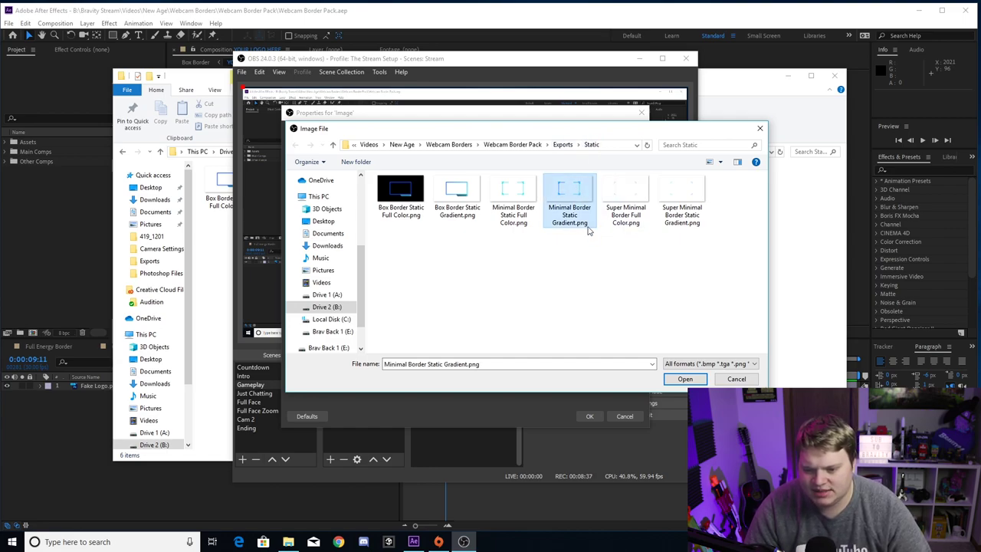
pyautogui.click(686, 380)
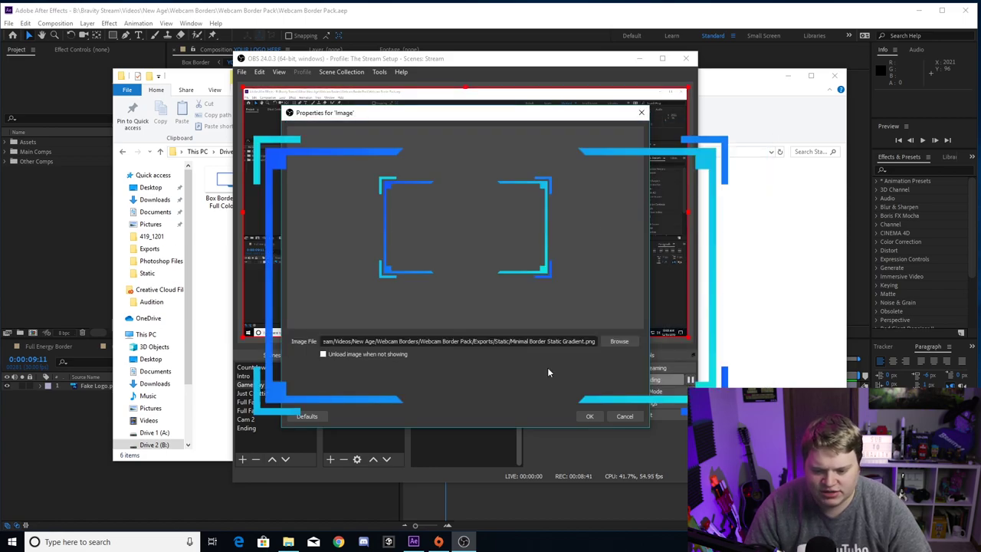
pyautogui.click(589, 415)
# Shrink the border image to the canvas's upper-left and open its Filters window
pyautogui.moveTo(662, 332); pyautogui.dragTo(400, 280)
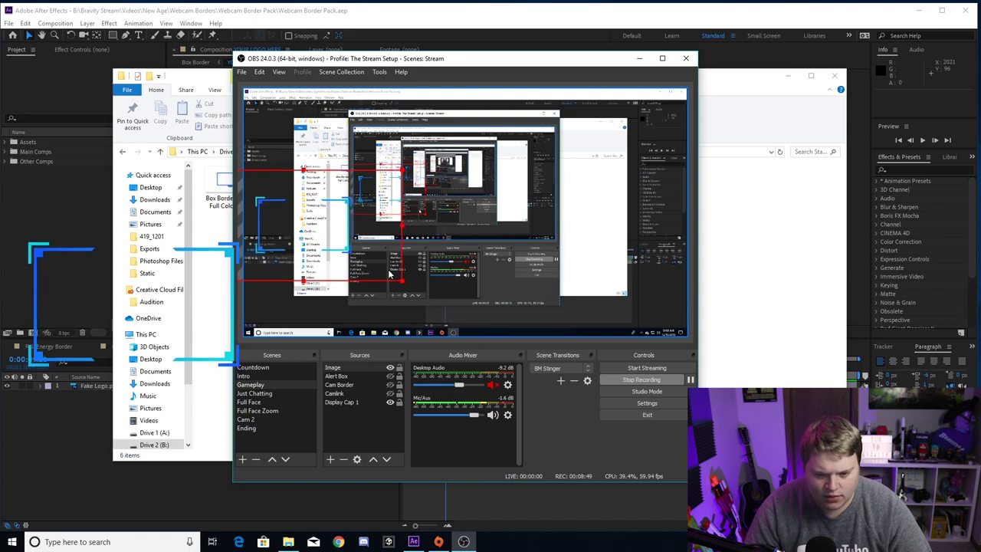
pyautogui.click(345, 375)
pyautogui.click(344, 367)
pyautogui.rightClick(347, 369)
pyautogui.click(367, 354)
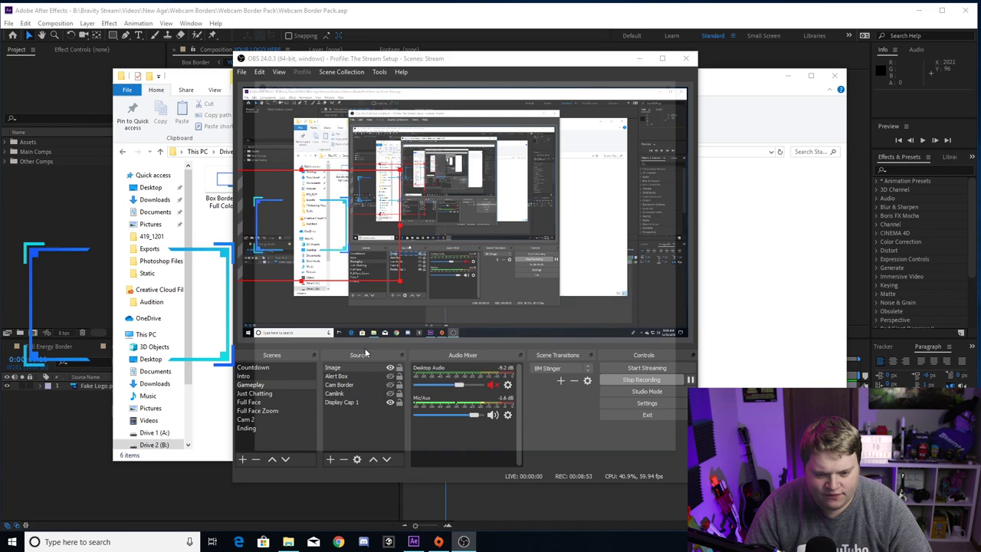
pyautogui.click(258, 449)
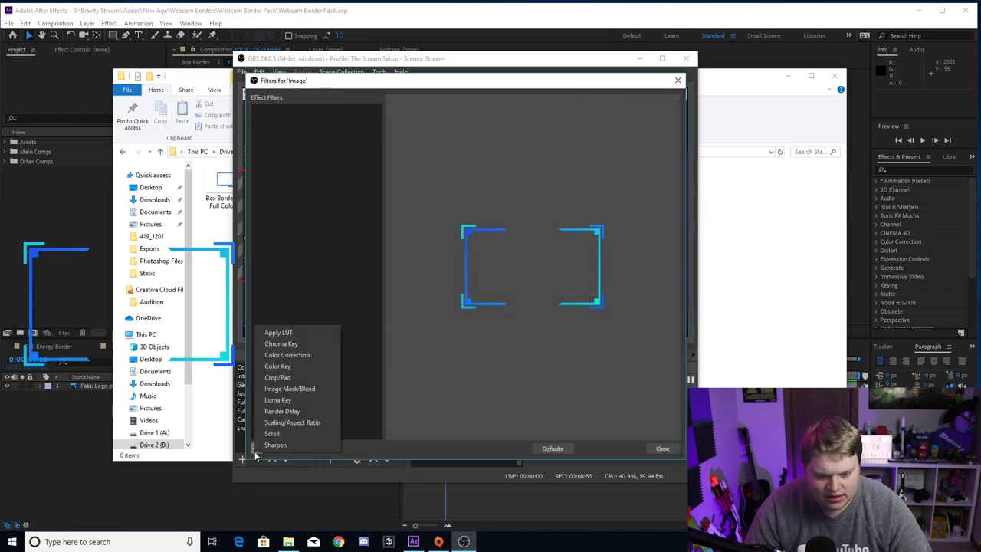
# Add a Color Correction filter with Hue Shift -180, turning the border orange
pyautogui.click(303, 355)
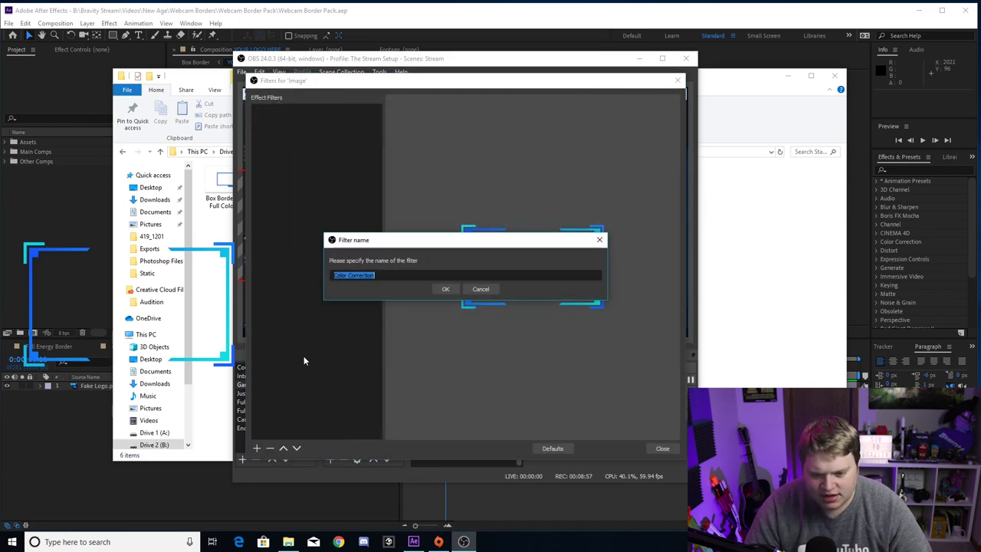
pyautogui.click(442, 287)
pyautogui.moveTo(527, 381)
pyautogui.mouseDown()
pyautogui.moveTo(403, 380)
pyautogui.moveTo(605, 385)
pyautogui.moveTo(513, 377)
pyautogui.mouseUp()
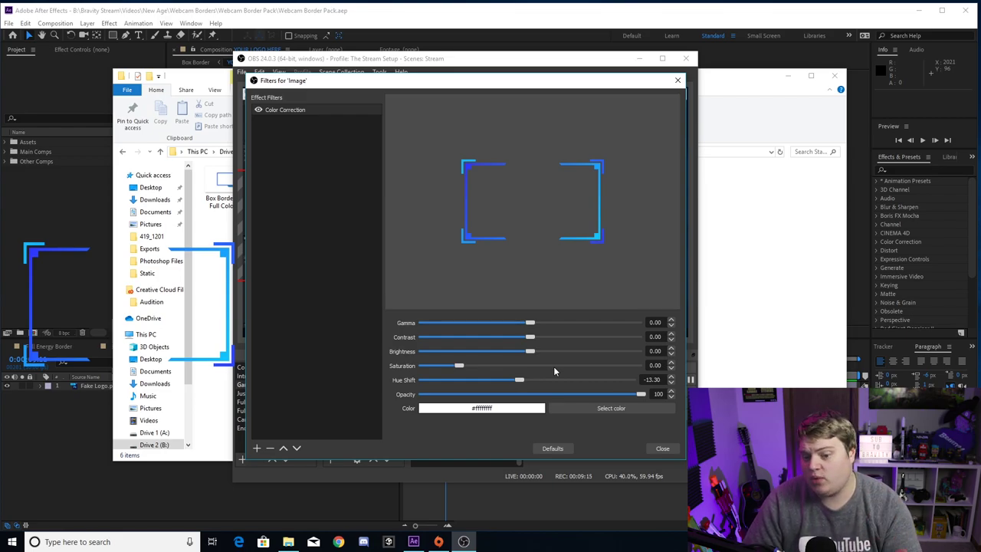
pyautogui.moveTo(522, 379); pyautogui.dragTo(408, 387)
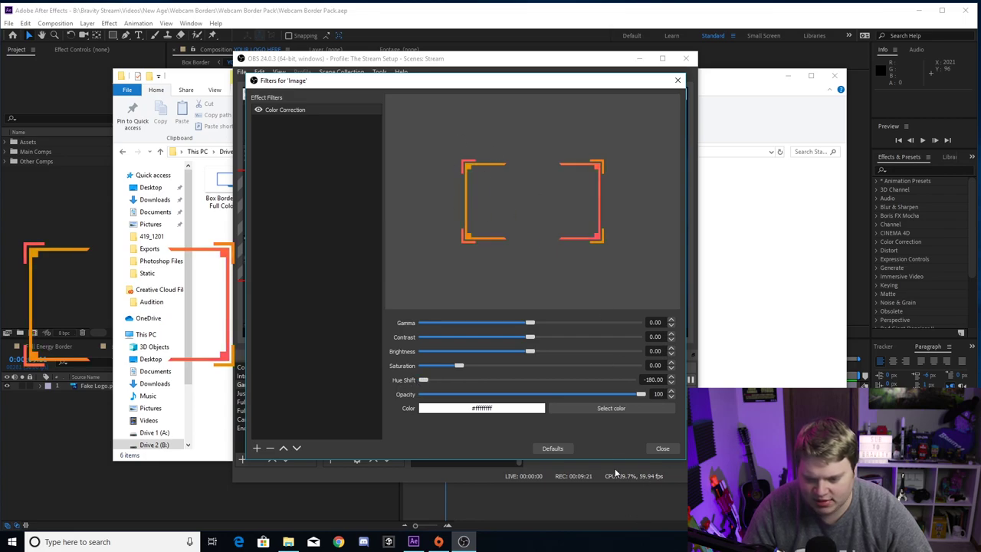
pyautogui.click(661, 449)
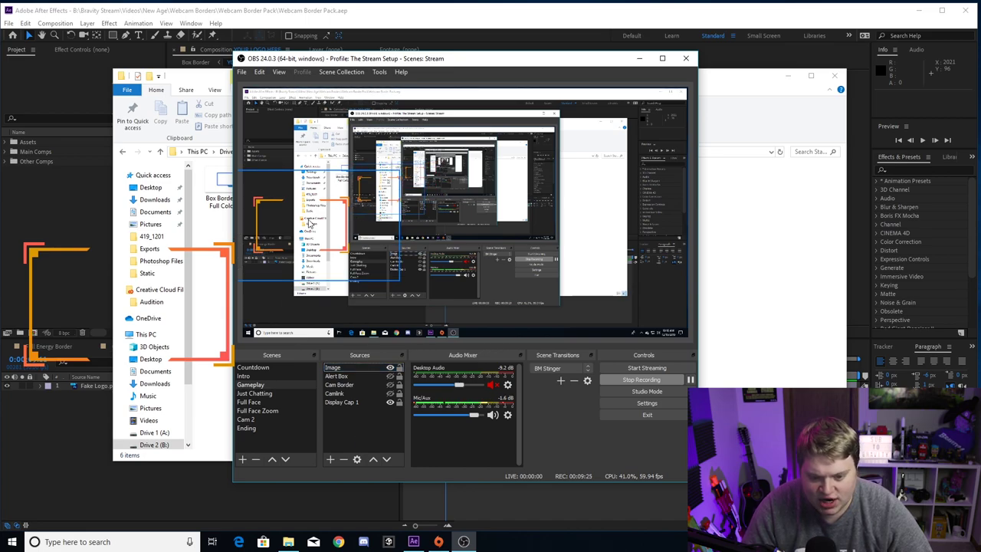
# Delete the Image border source from the Gameplay scene
pyautogui.click(325, 262)
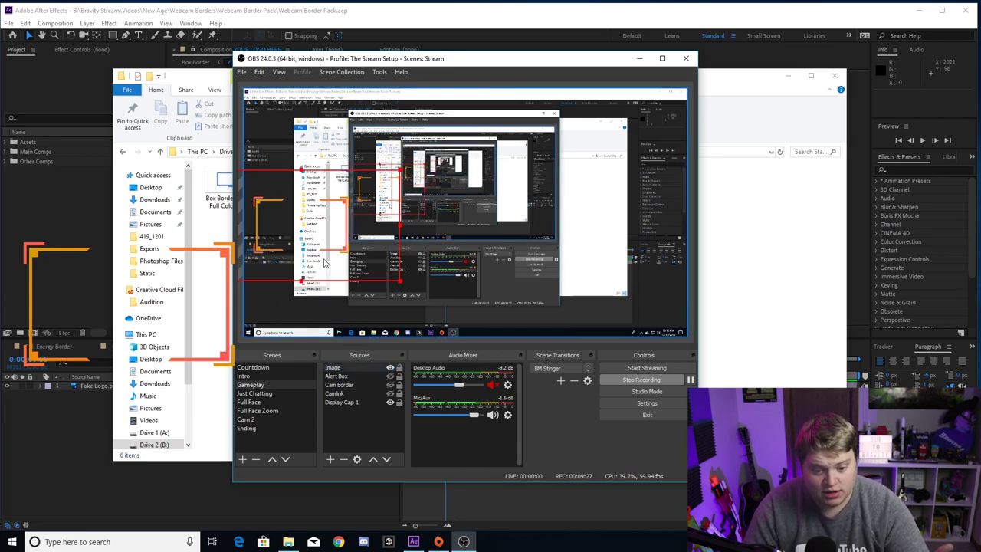
pyautogui.click(360, 369)
pyautogui.press('Delete')
pyautogui.click(484, 285)
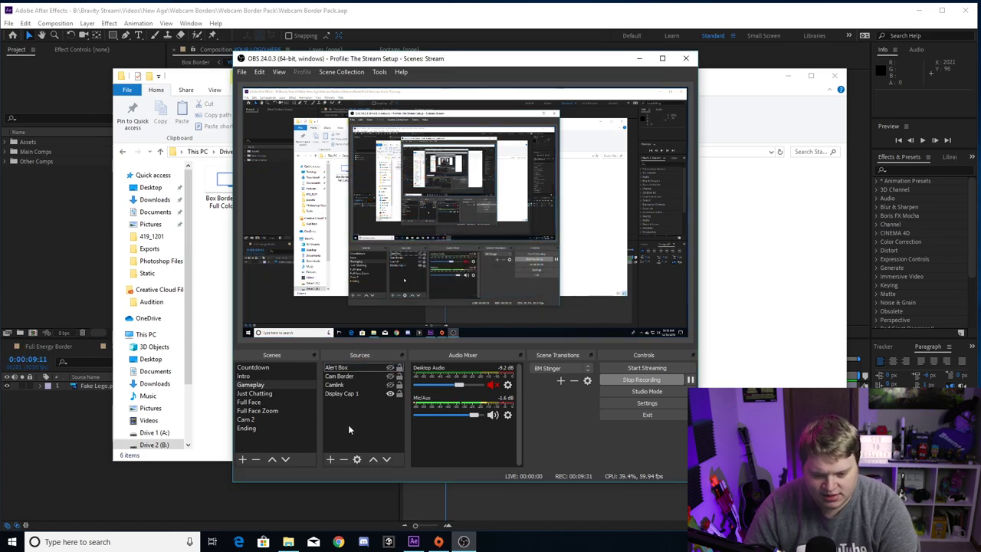
# Add a Media Source playing Full Energy Webcam 3.mov with Loop enabled
pyautogui.click(331, 461)
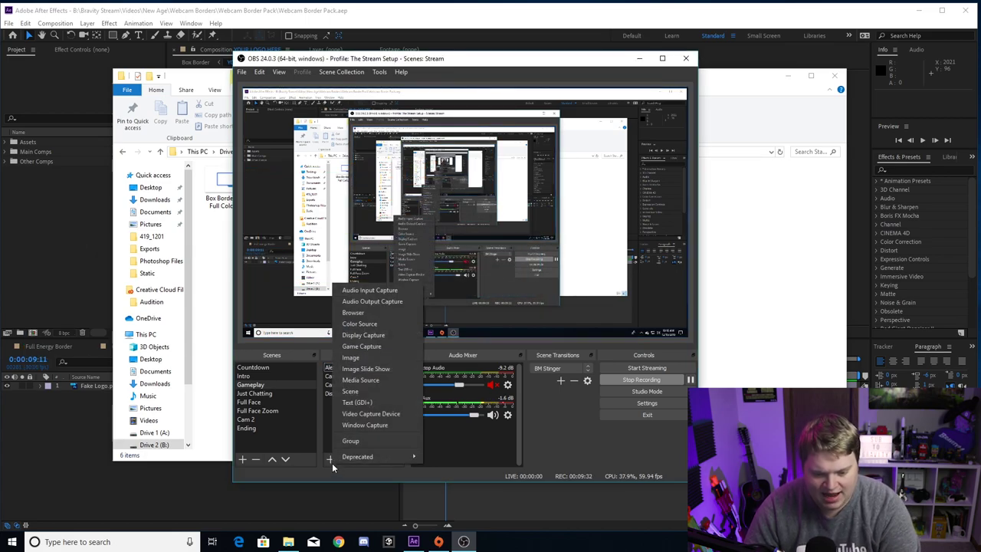
pyautogui.click(369, 380)
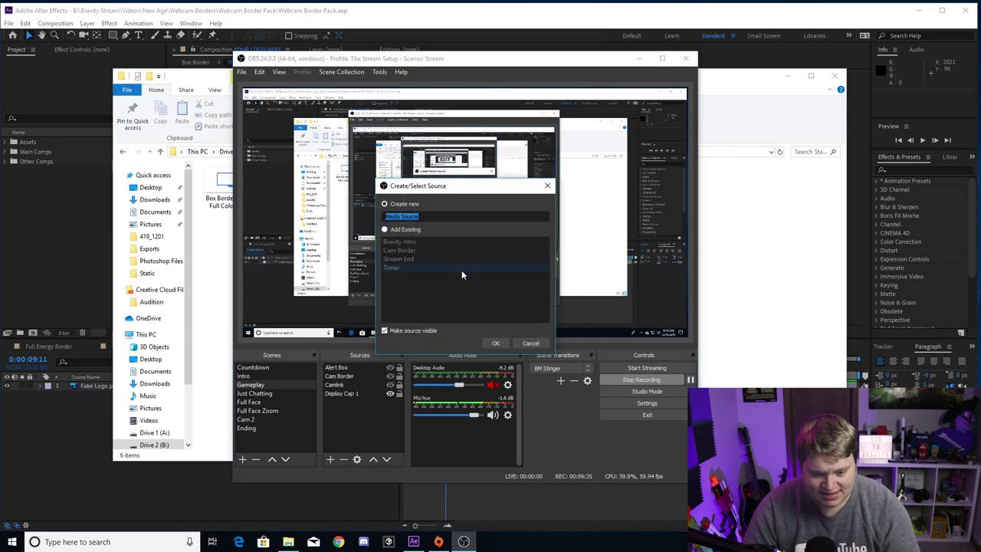
pyautogui.click(495, 344)
pyautogui.click(613, 332)
pyautogui.doubleClick(403, 189)
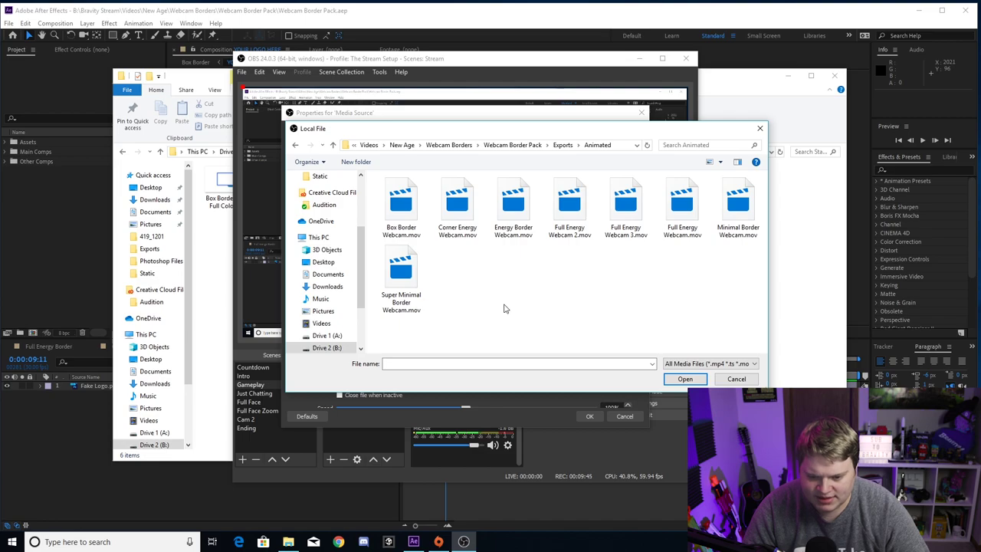
pyautogui.click(612, 204)
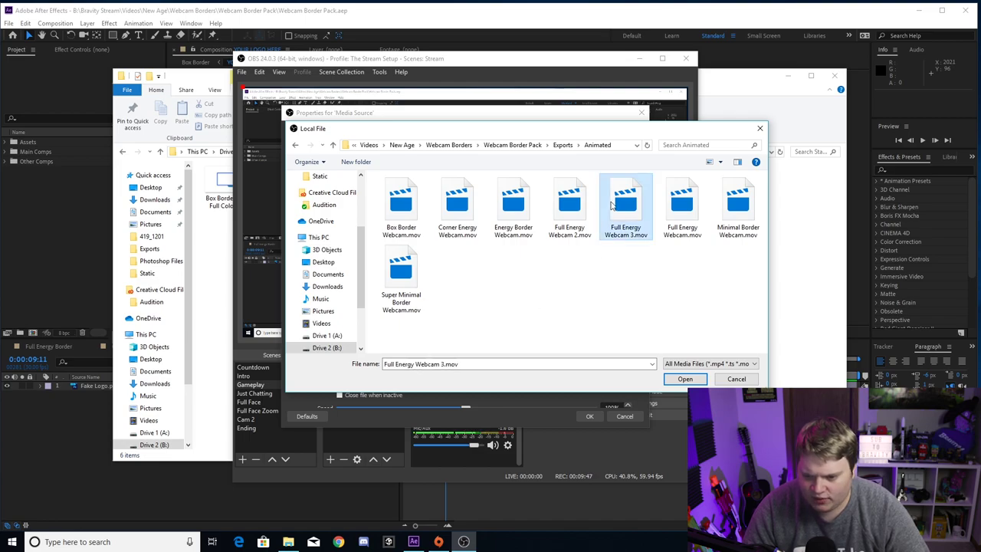
pyautogui.click(683, 378)
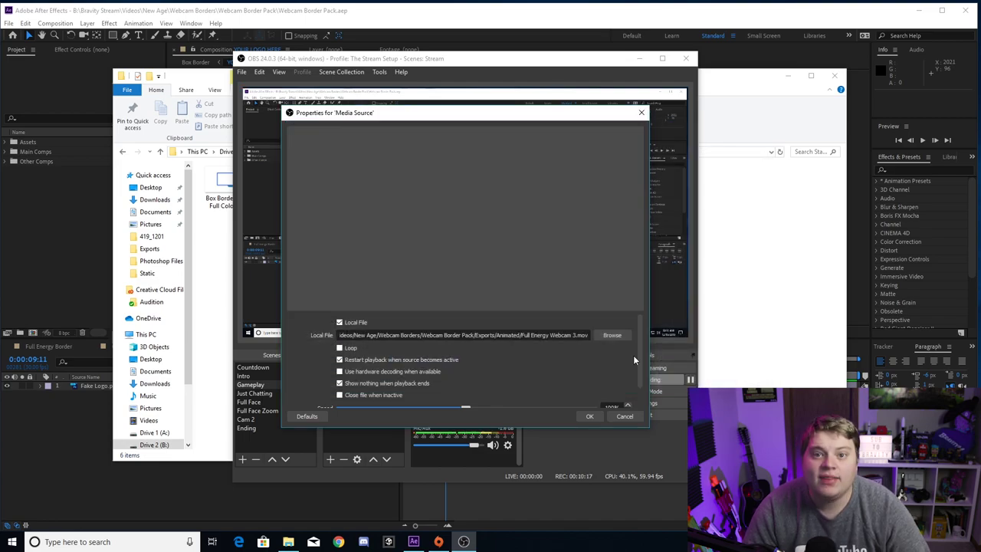
pyautogui.click(340, 348)
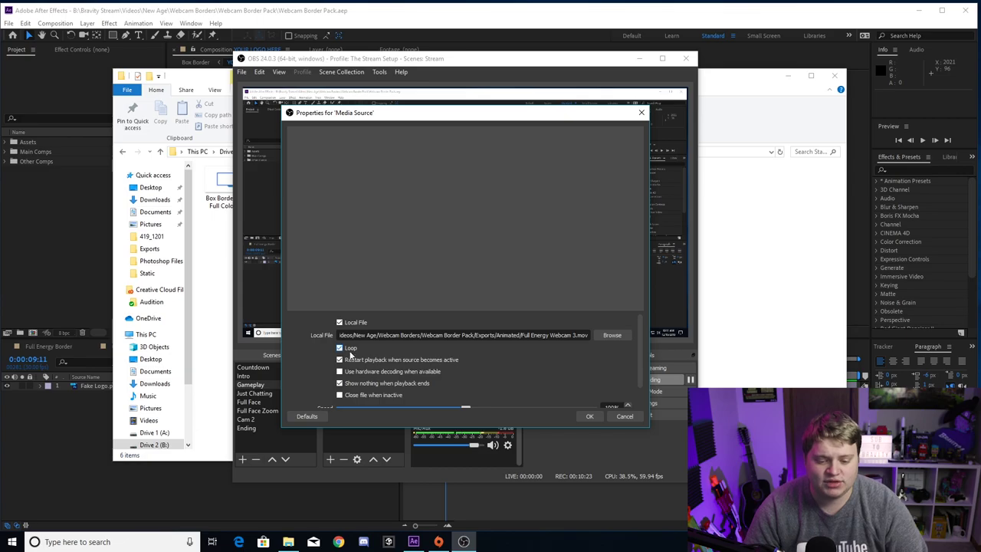
pyautogui.click(590, 417)
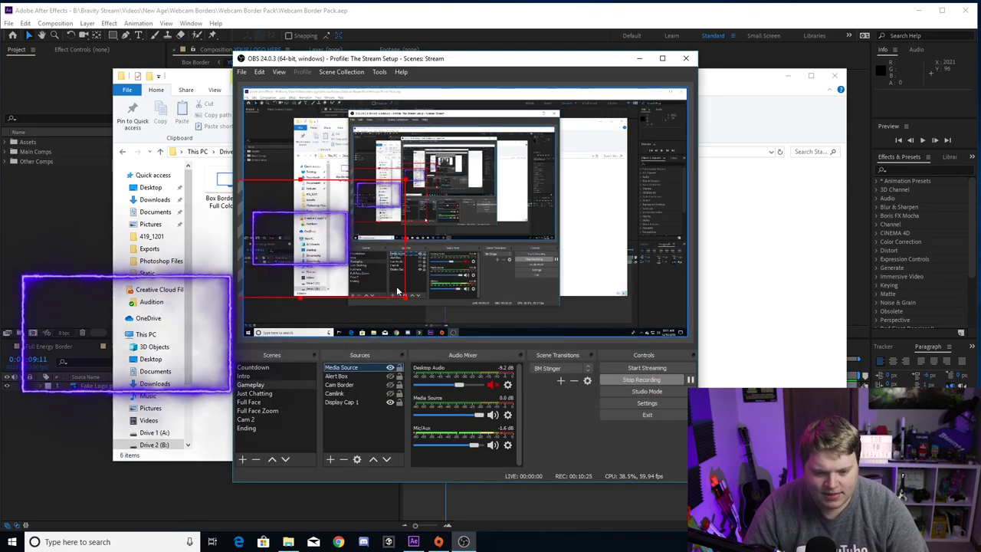
# Resize the animated border overlay and move it to the left of the preview
pyautogui.moveTo(574, 266); pyautogui.dragTo(650, 313)
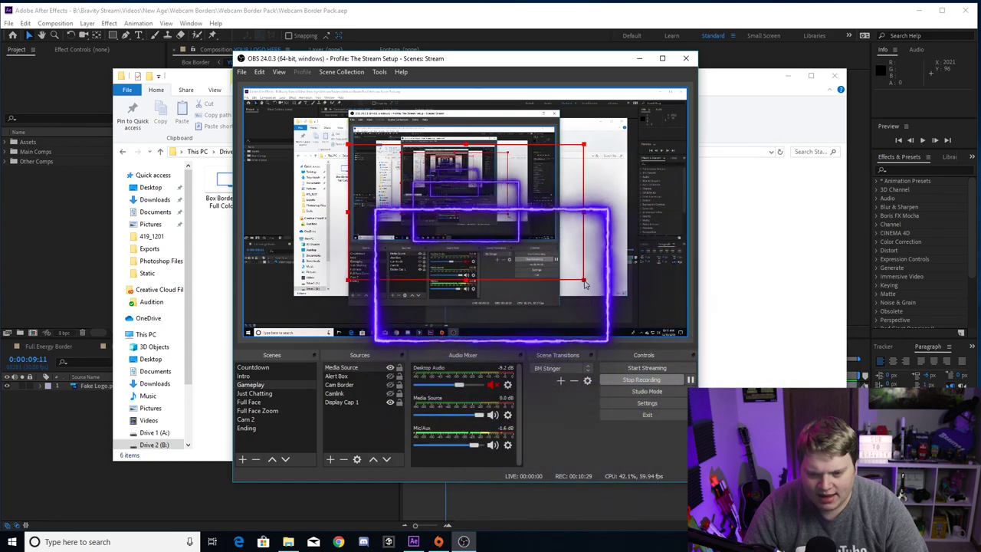
pyautogui.moveTo(650, 313); pyautogui.dragTo(405, 268)
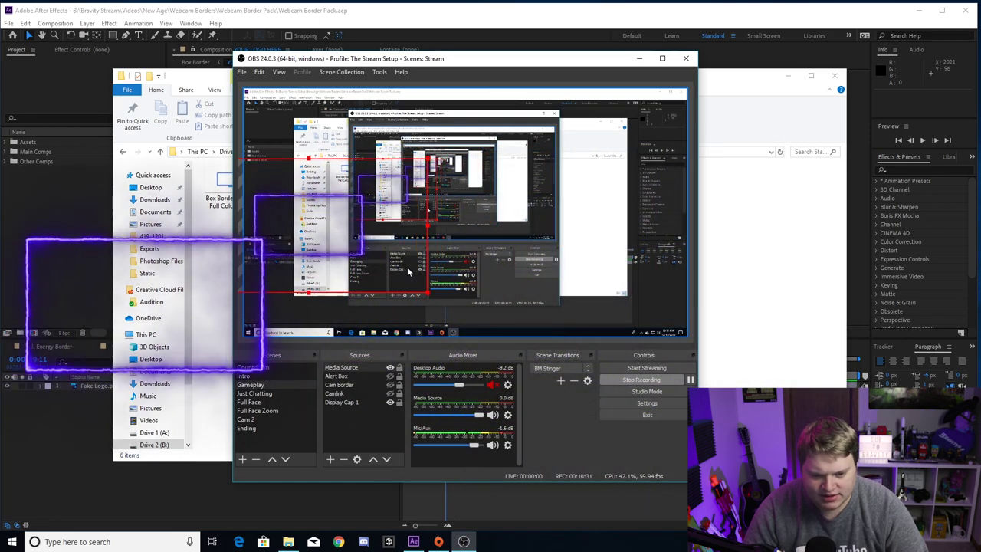
pyautogui.click(360, 370)
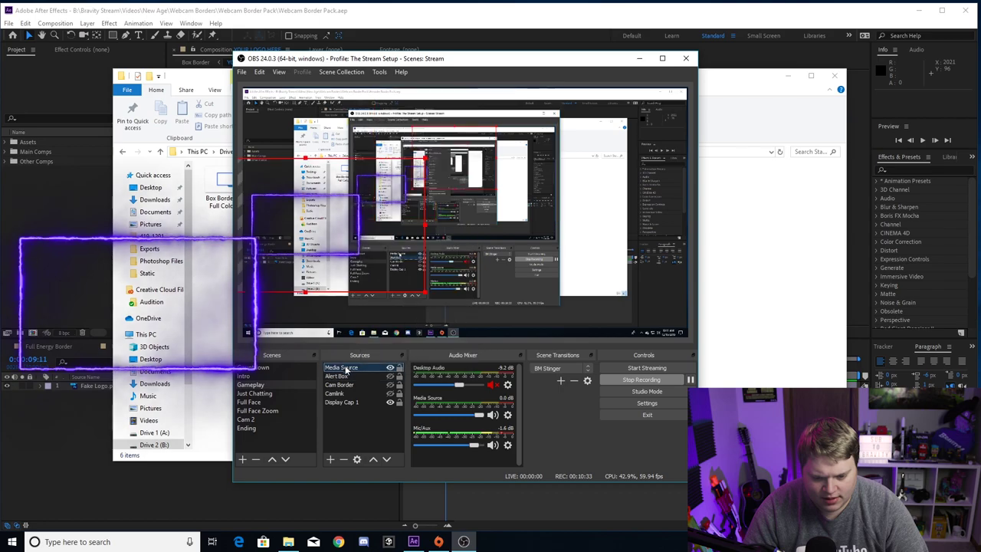
# Set the Media Source's Color Correction to Saturation -0.18 and Hue Shift about 150.74
pyautogui.rightClick(362, 367)
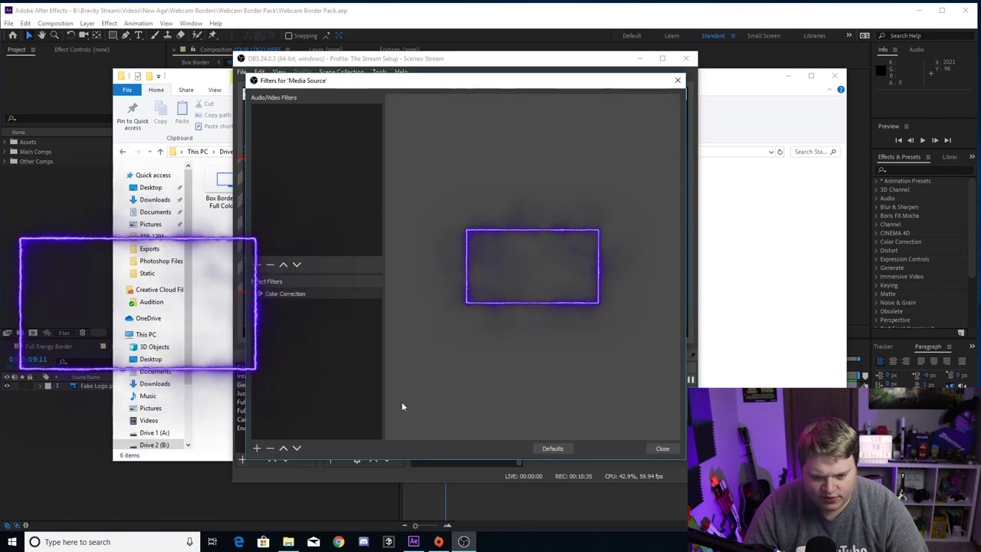
pyautogui.click(291, 294)
pyautogui.moveTo(530, 368); pyautogui.dragTo(469, 372)
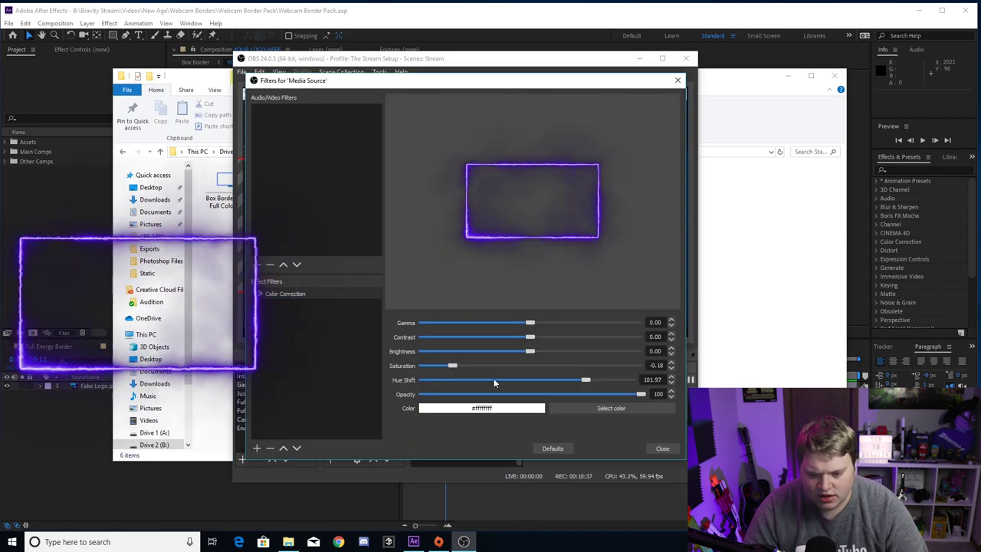
pyautogui.moveTo(590, 379); pyautogui.dragTo(620, 400)
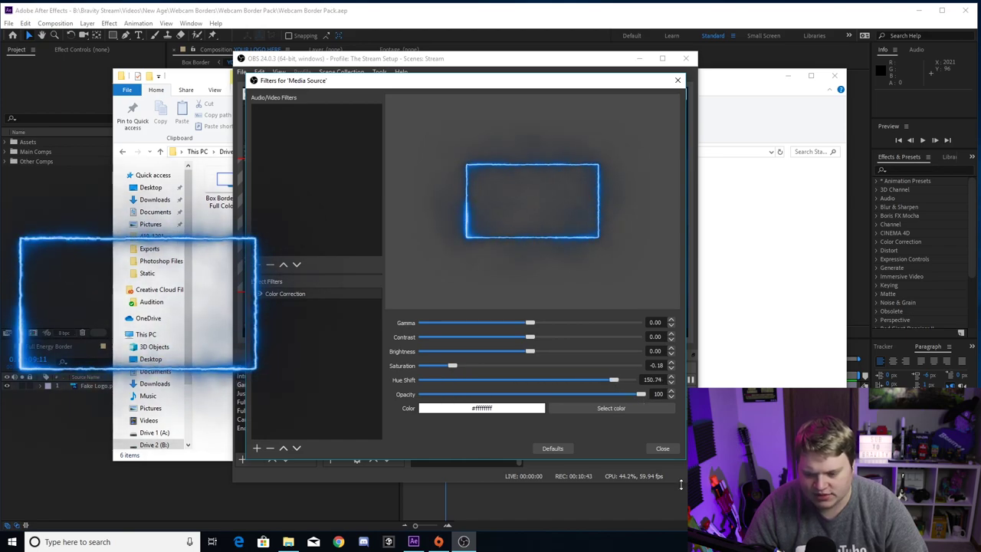
pyautogui.click(663, 448)
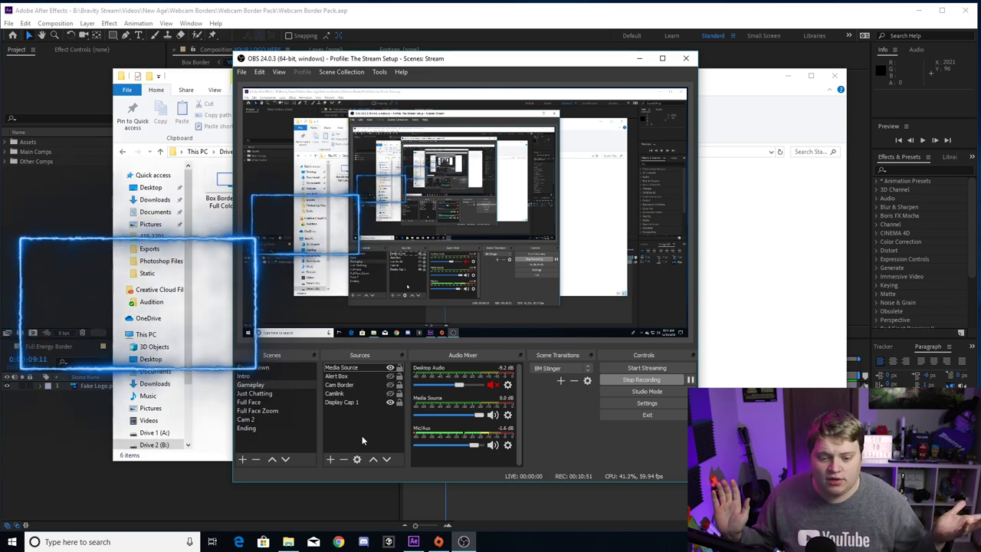
# Select the blue-bordered Media Source in the Sources list
pyautogui.click(353, 369)
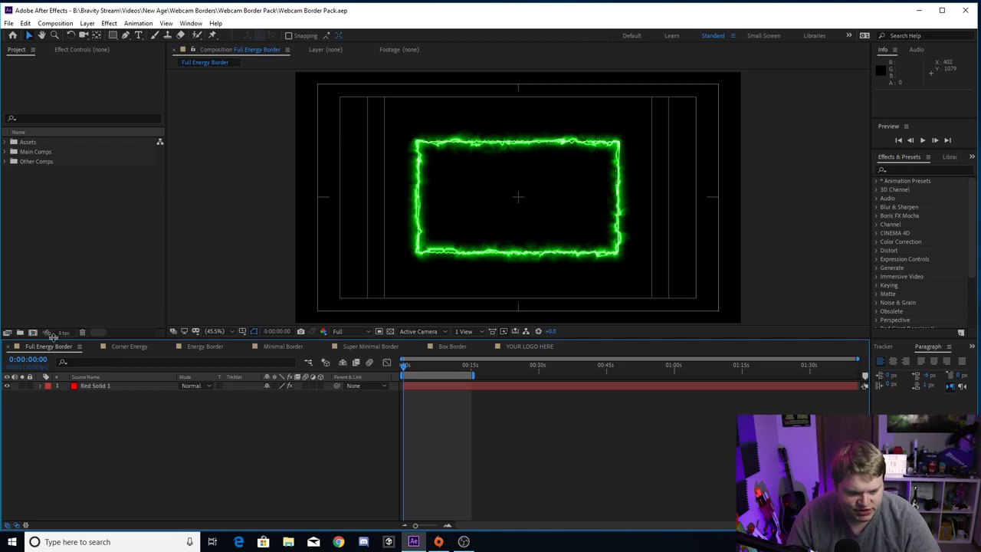
# Cycle through the five border comps, then select Fake Logo.psd in the YOUR LOGO HERE comp
pyautogui.click(140, 349)
pyautogui.click(204, 348)
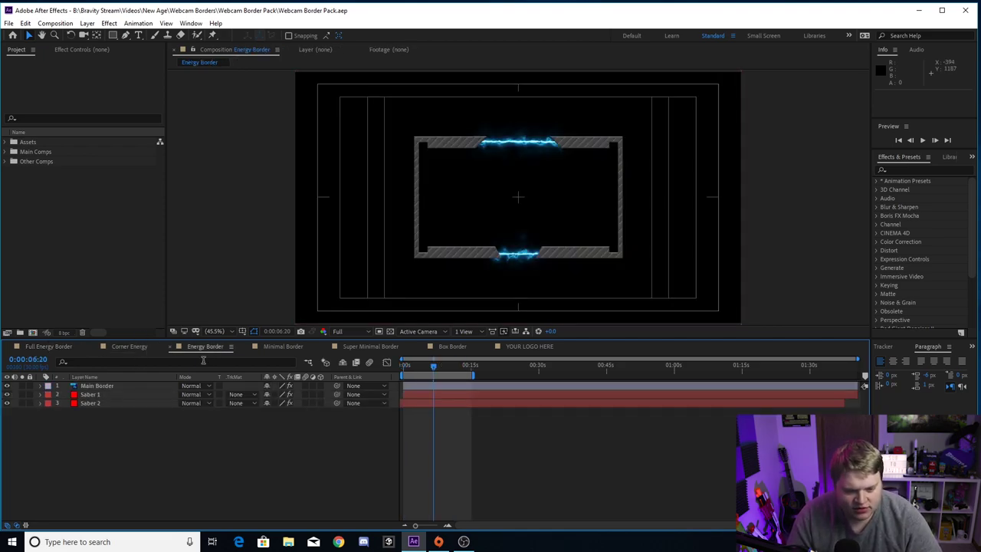
pyautogui.click(284, 347)
pyautogui.click(370, 346)
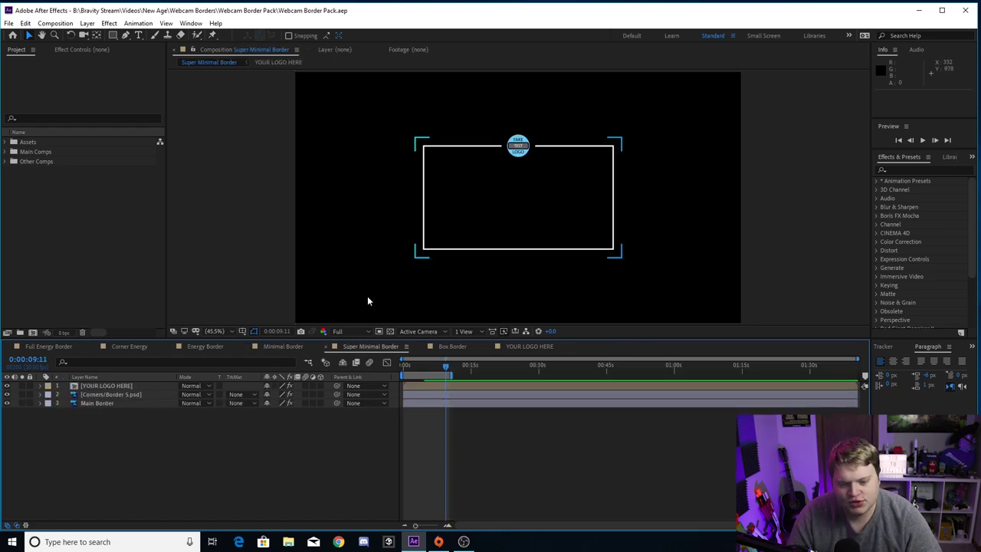
pyautogui.click(459, 346)
pyautogui.click(545, 347)
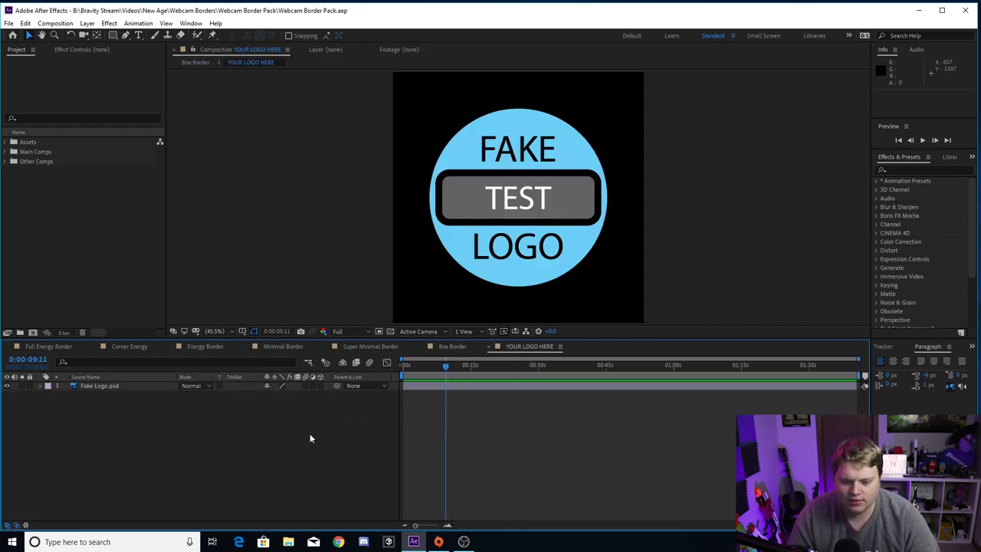
pyautogui.click(107, 387)
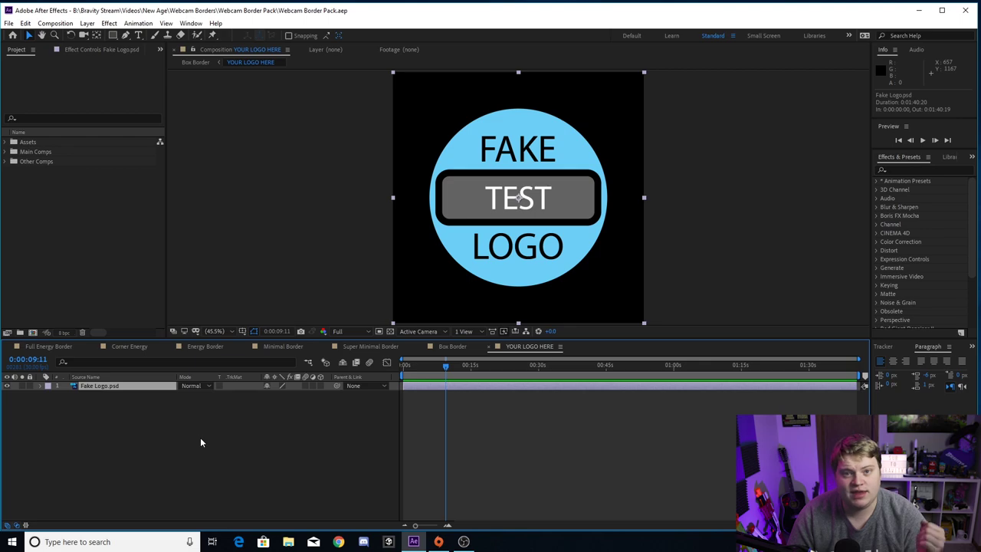
# Scrub the Box Border comp's timeline and select its logo badge
pyautogui.click(452, 346)
pyautogui.moveTo(445, 366); pyautogui.dragTo(392, 370)
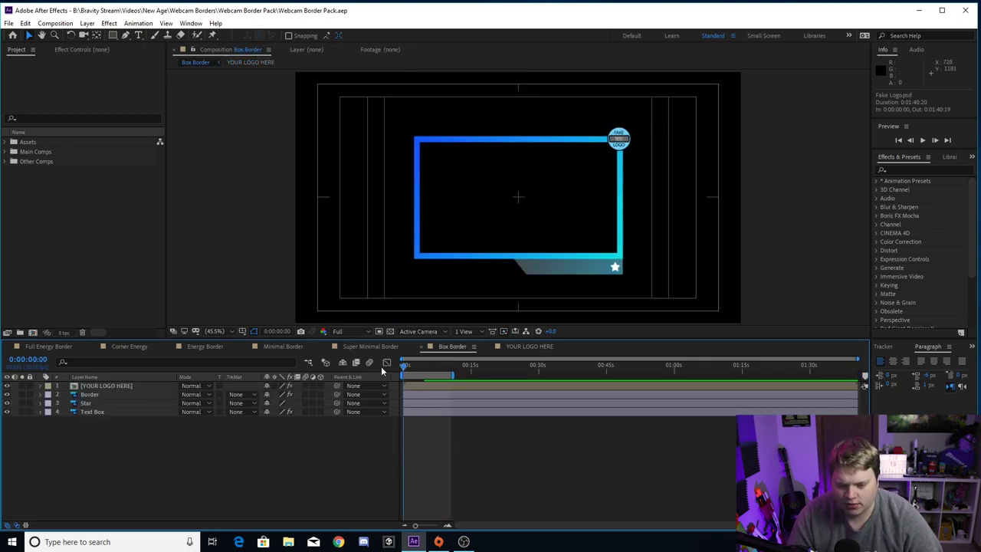
pyautogui.moveTo(425, 367)
pyautogui.mouseDown()
pyautogui.moveTo(412, 365)
pyautogui.moveTo(422, 365)
pyautogui.mouseUp()
pyautogui.click(613, 142)
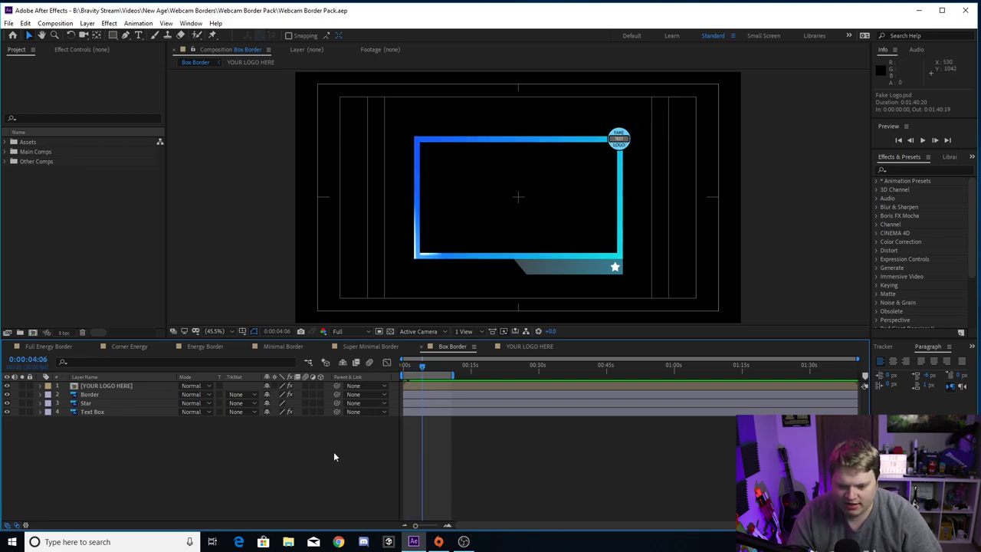
# Scrub the Super Minimal Border comp and select its [YOUR LOGO HERE] layer
pyautogui.click(530, 347)
pyautogui.click(288, 495)
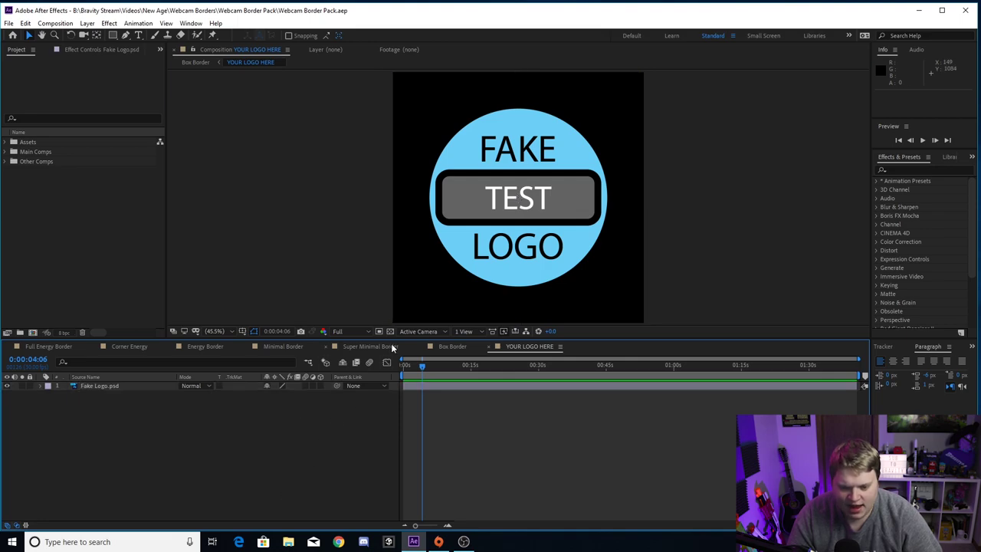
pyautogui.click(384, 346)
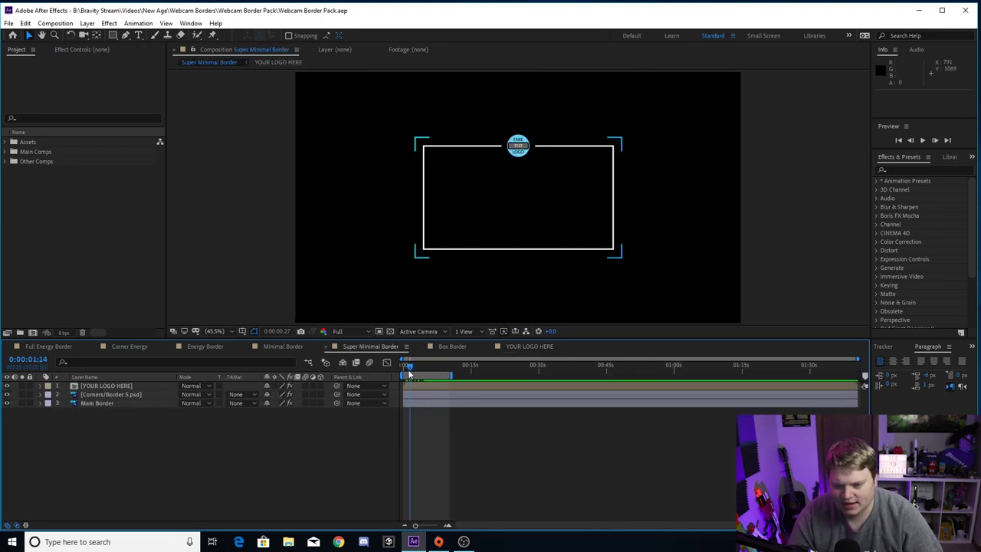
pyautogui.moveTo(420, 368); pyautogui.dragTo(418, 367)
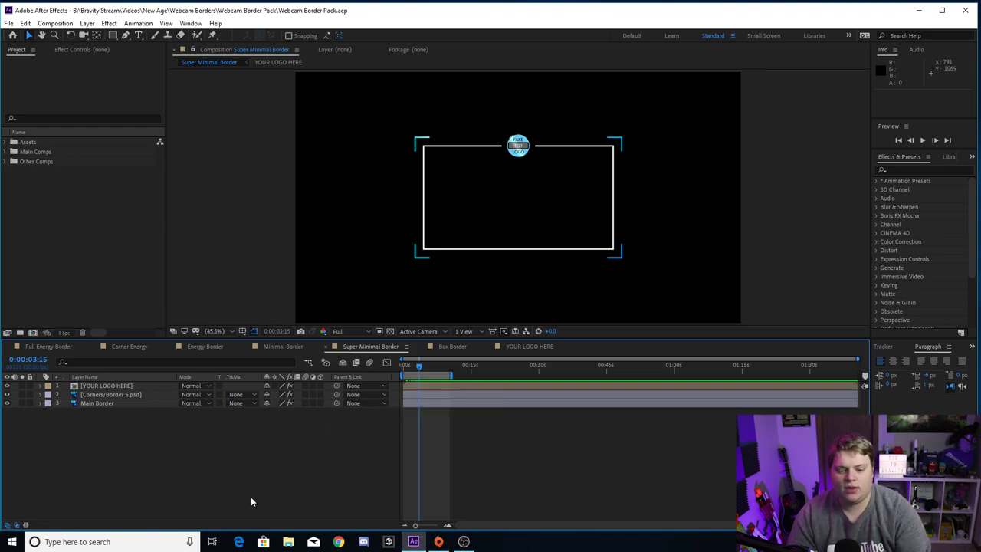
pyautogui.click(117, 386)
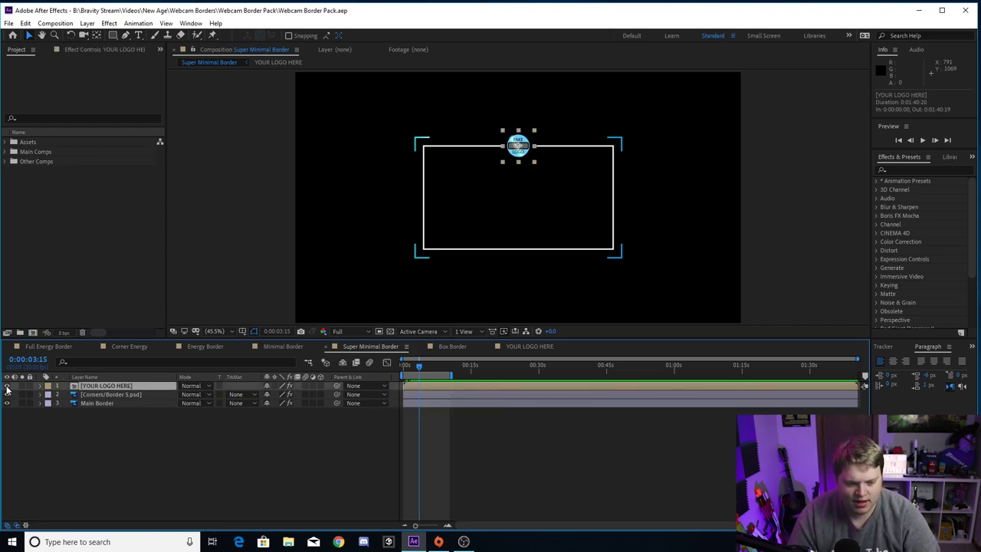
# Delete the fake logo layer inside the YOUR LOGO HERE comp
pyautogui.click(452, 346)
pyautogui.click(115, 387)
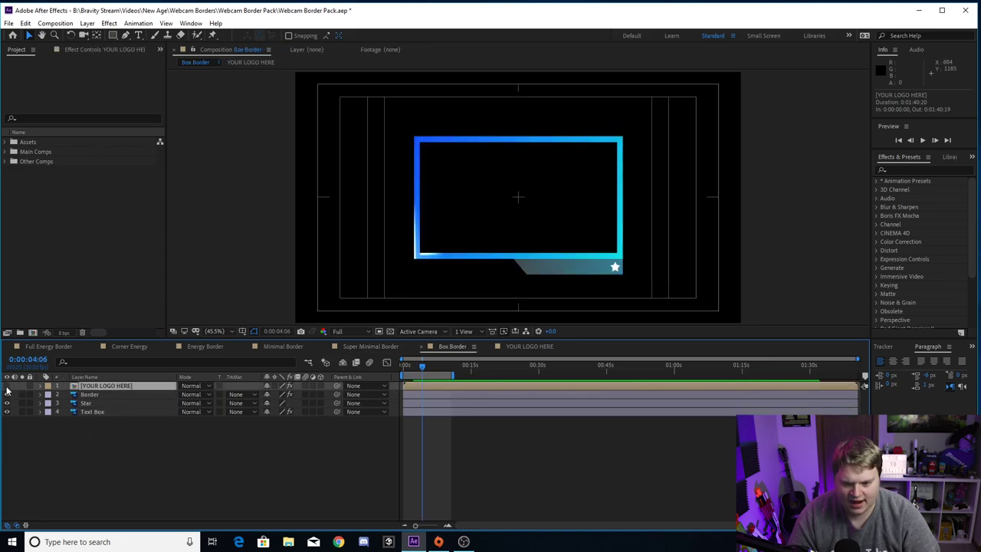
pyautogui.click(543, 348)
pyautogui.click(124, 383)
pyautogui.press('Delete')
# Confirm Box Border and Super Minimal Border lose the logo, then undo to restore it
pyautogui.click(454, 346)
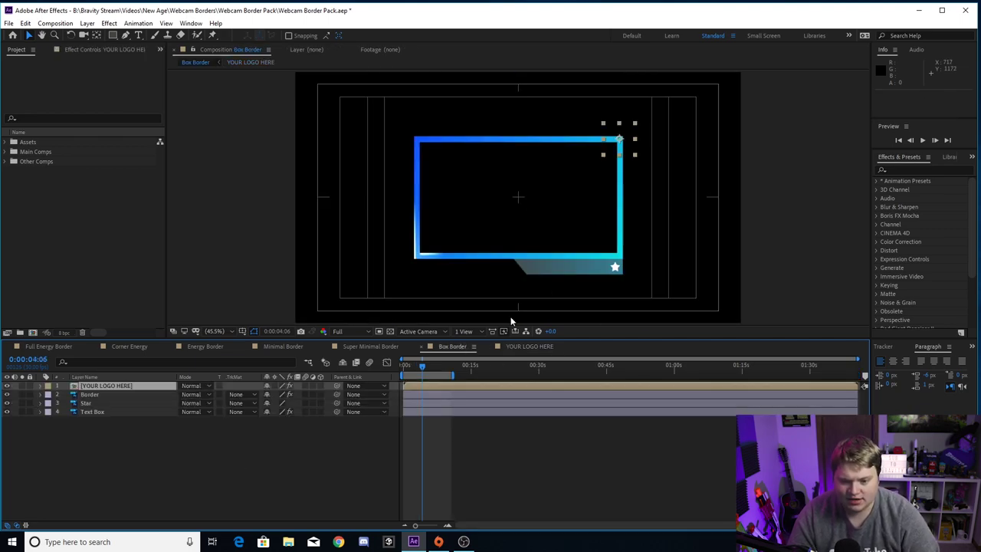
pyautogui.click(368, 346)
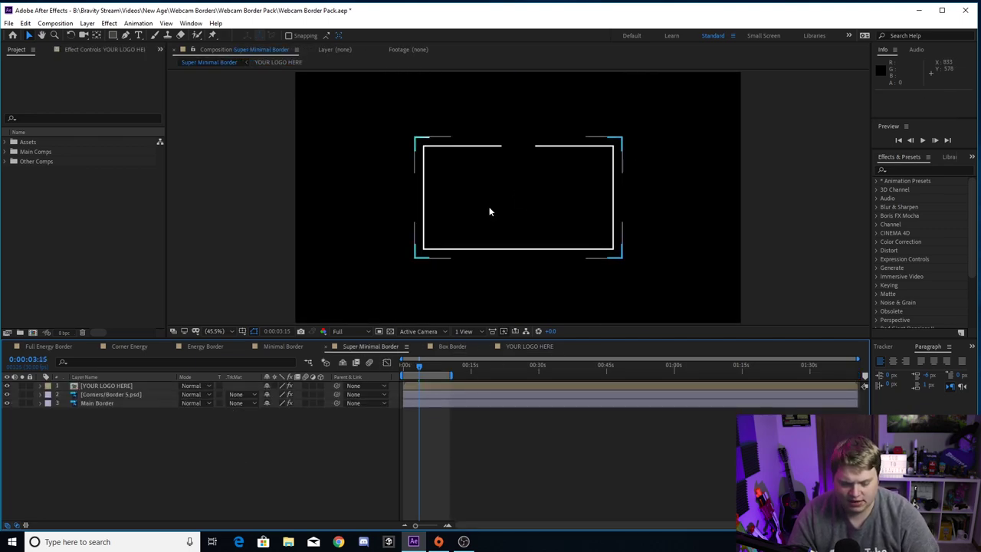
pyautogui.hotkey('ctrl', 'z')
pyautogui.click(324, 470)
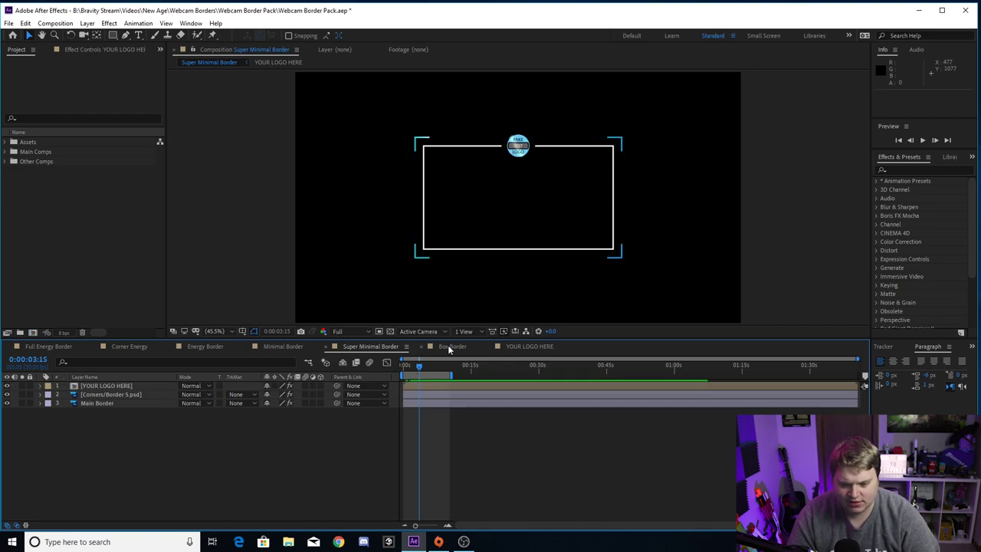
pyautogui.click(451, 346)
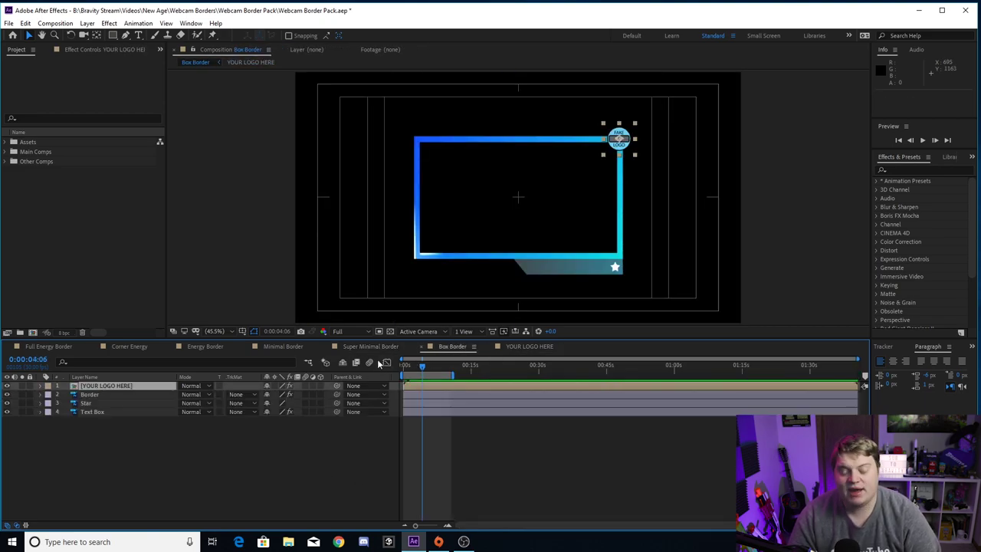